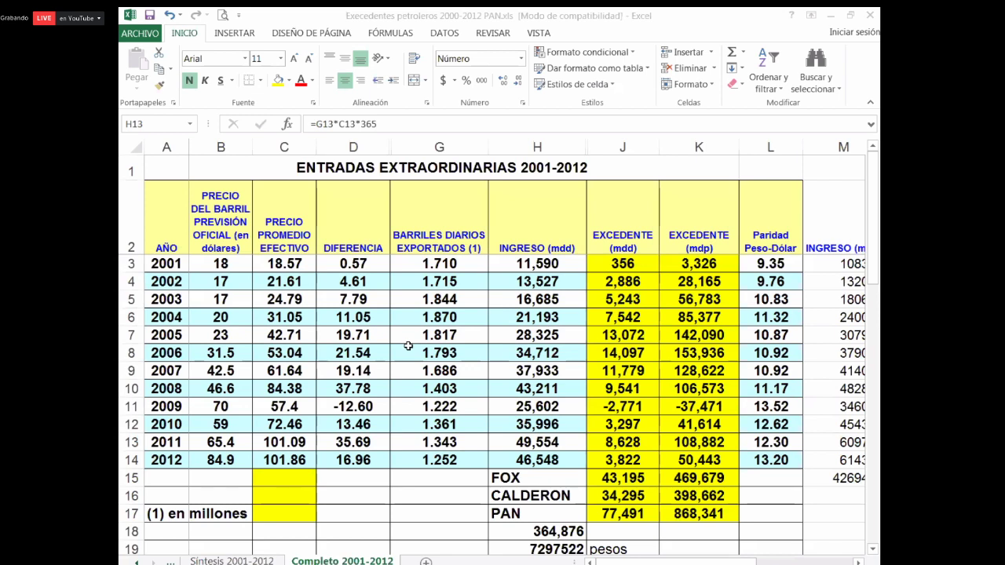
Examine the 2001 row's forecast price, average price, difference, exported barrels and income cells, including the formulas behind D3 and H3.
{"action": "key", "text": "alt+Tab"}
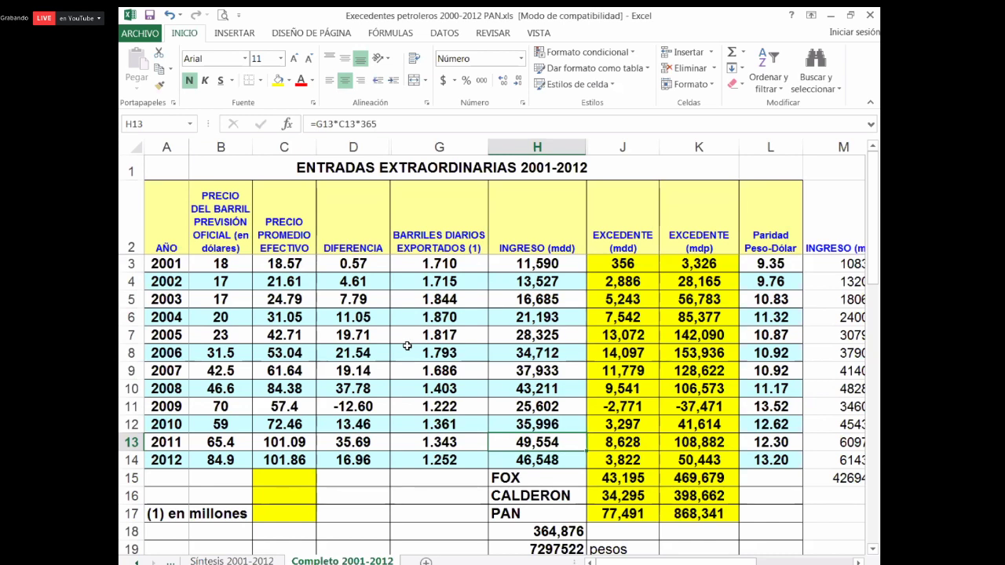
{"action": "key", "text": "ctrl+Home"}
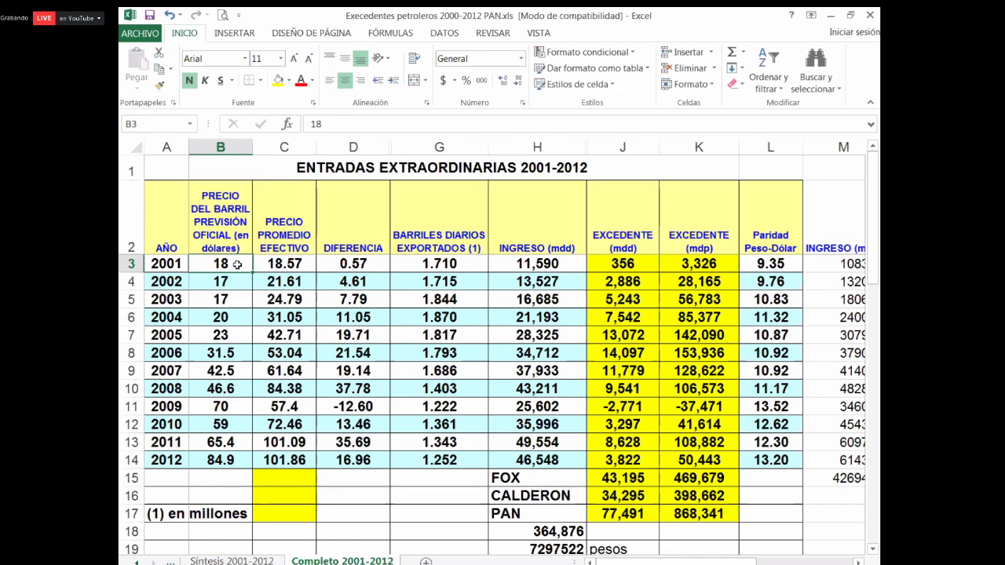
{"action": "key", "text": "Right"}
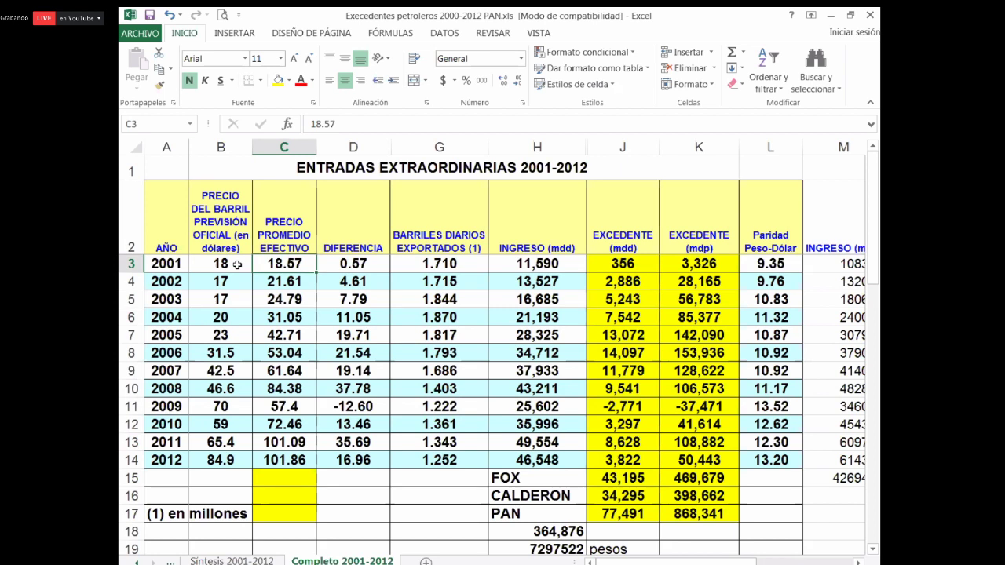
{"action": "key", "text": "Right"}
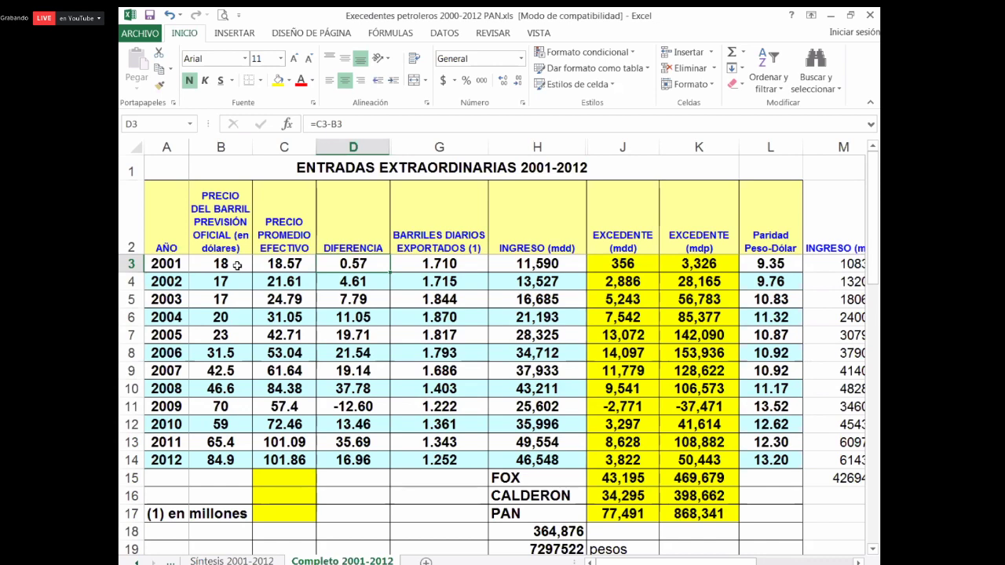
{"action": "key", "text": "Right"}
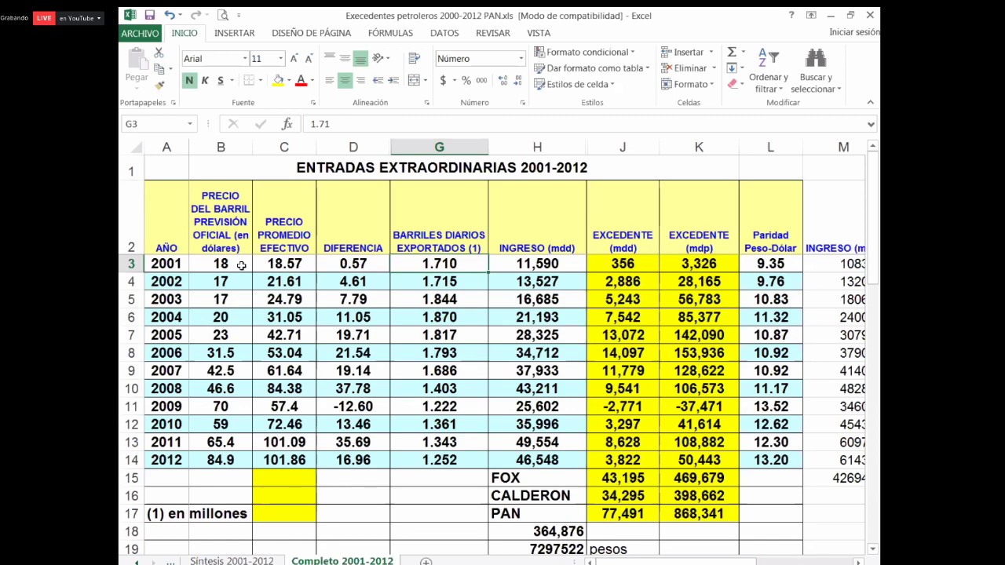
{"action": "key", "text": "Left"}
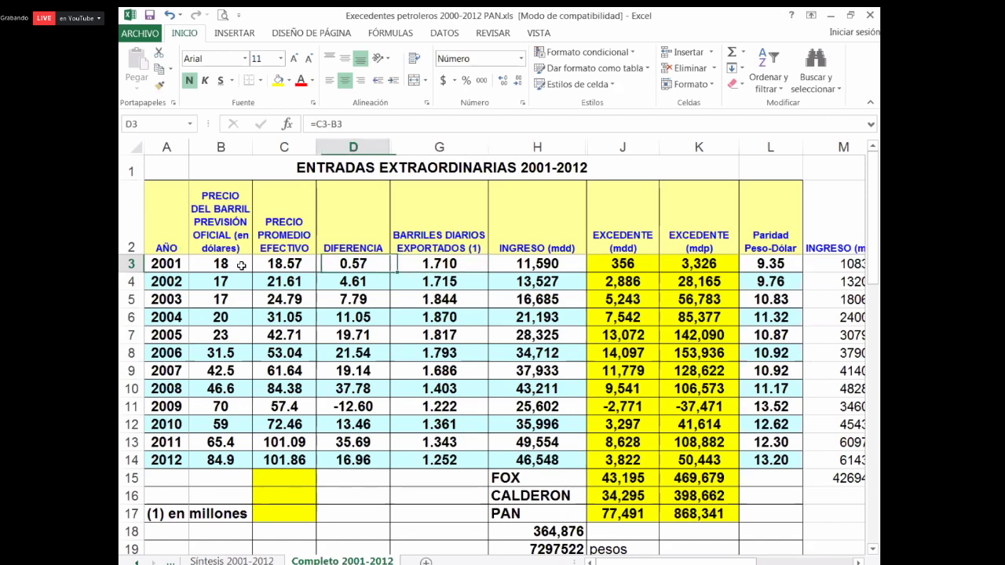
{"action": "key", "text": "Right"}
{"action": "key", "text": "Left"}
{"action": "key", "text": "Right"}
{"action": "key", "text": "Right"}
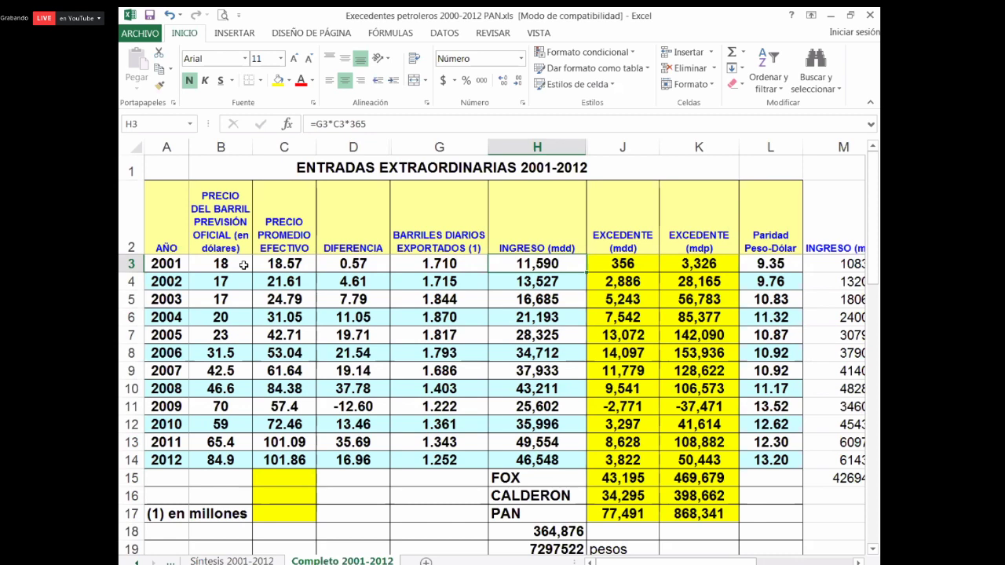
Inspect the 2001 surplus formulas in J3 and K3, along with the peso-dollar parity in L3.
{"action": "key", "text": "Right"}
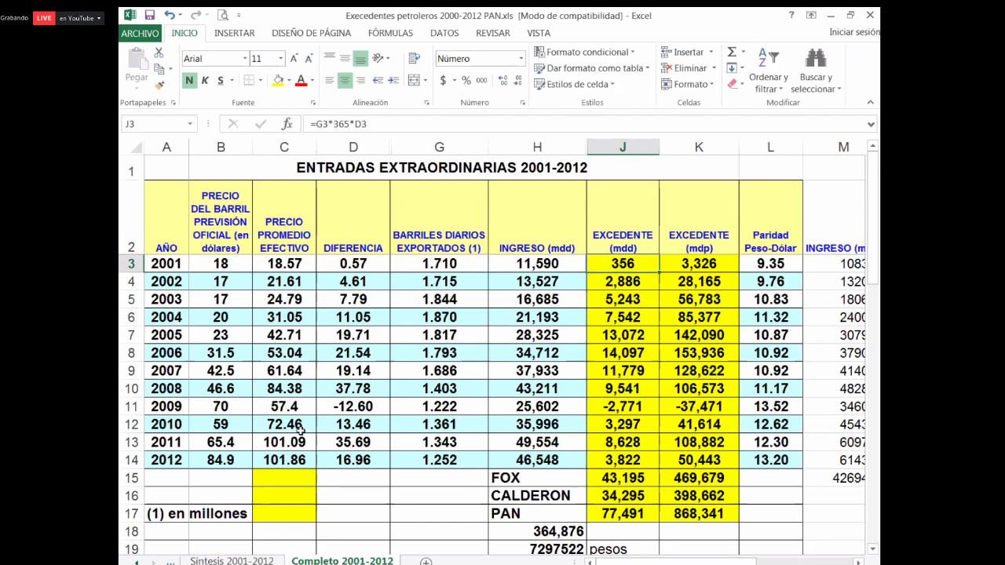
{"action": "key", "text": "F2"}
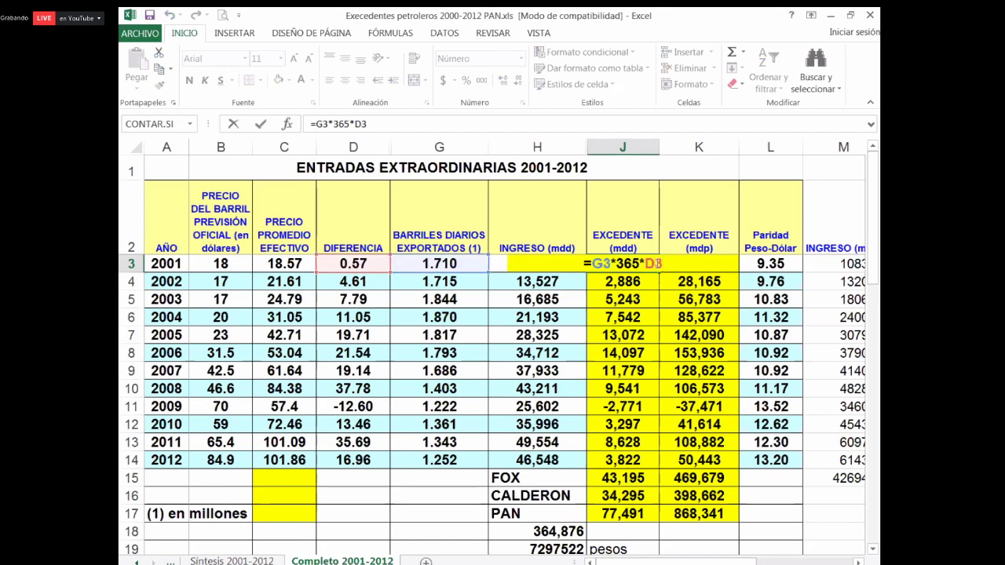
{"action": "key", "text": "Escape"}
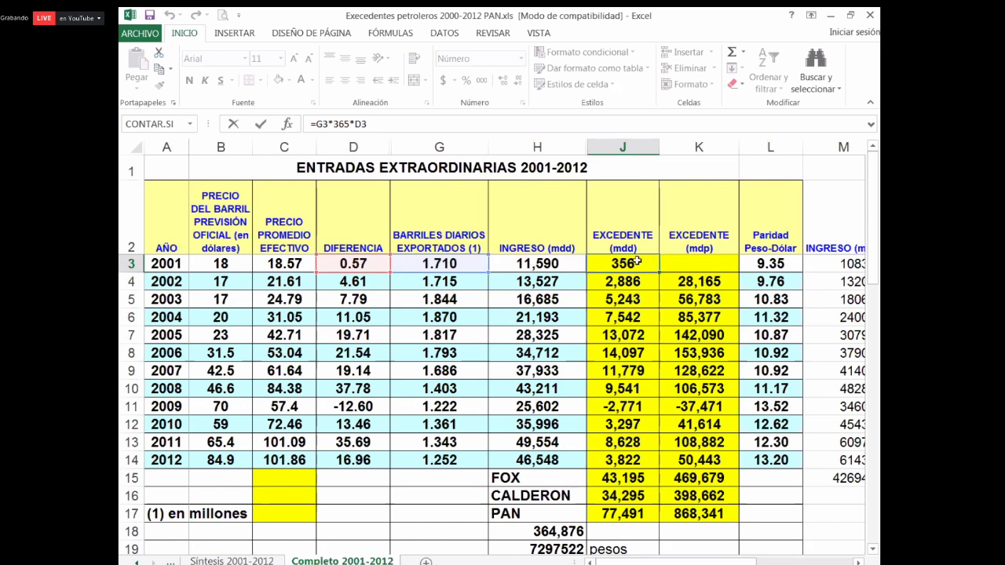
{"action": "key", "text": "Escape"}
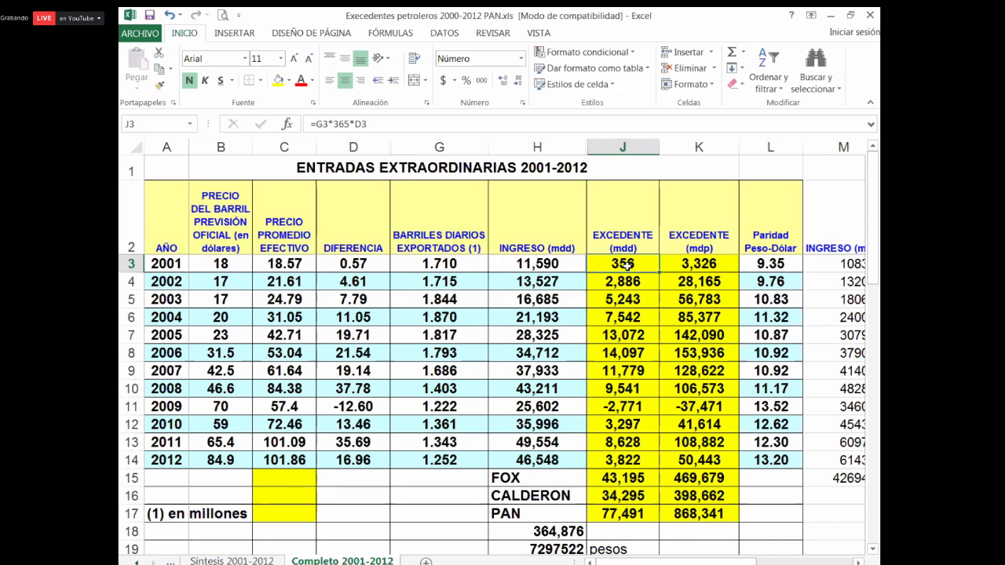
{"action": "key", "text": "Right"}
{"action": "key", "text": "Right"}
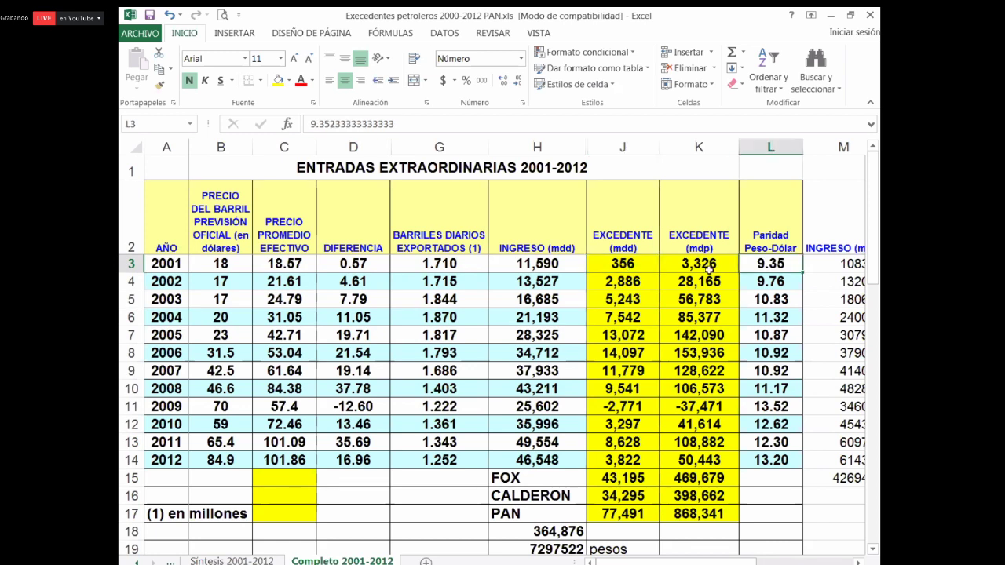
{"action": "left_click", "coordinate": [709, 268]}
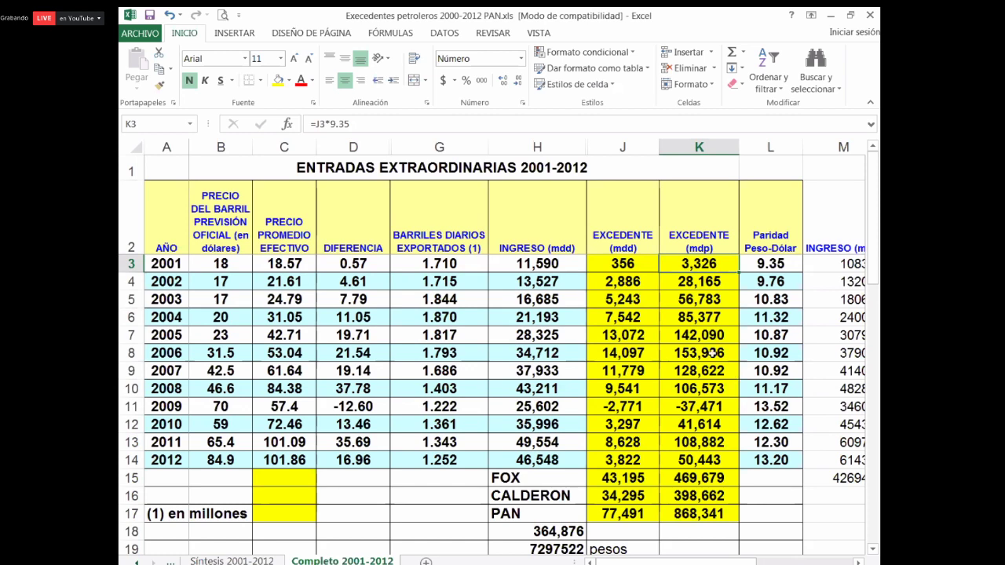
Select the yearly surplus values in millions of dollars for 2002 to 2012, cells J4:J14.
{"action": "left_click", "coordinate": [620, 284]}
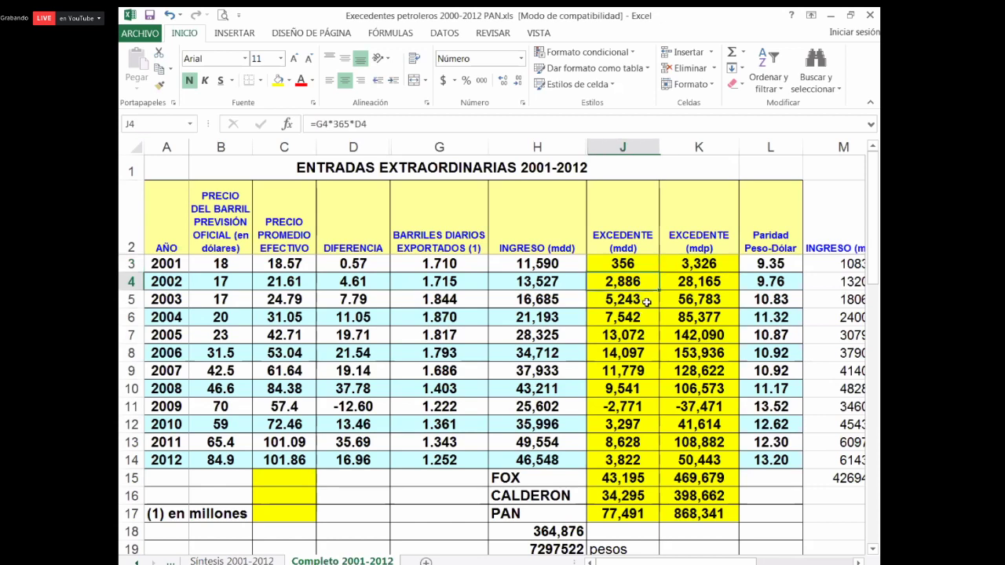
{"action": "left_click", "coordinate": [649, 299], "text": "shift"}
{"action": "key", "text": "shift+Down"}
{"action": "key", "text": "shift+Down"}
{"action": "key", "text": "shift+Down"}
{"action": "key", "text": "shift+Down"}
{"action": "key", "text": "shift+Down"}
{"action": "key", "text": "shift+Down"}
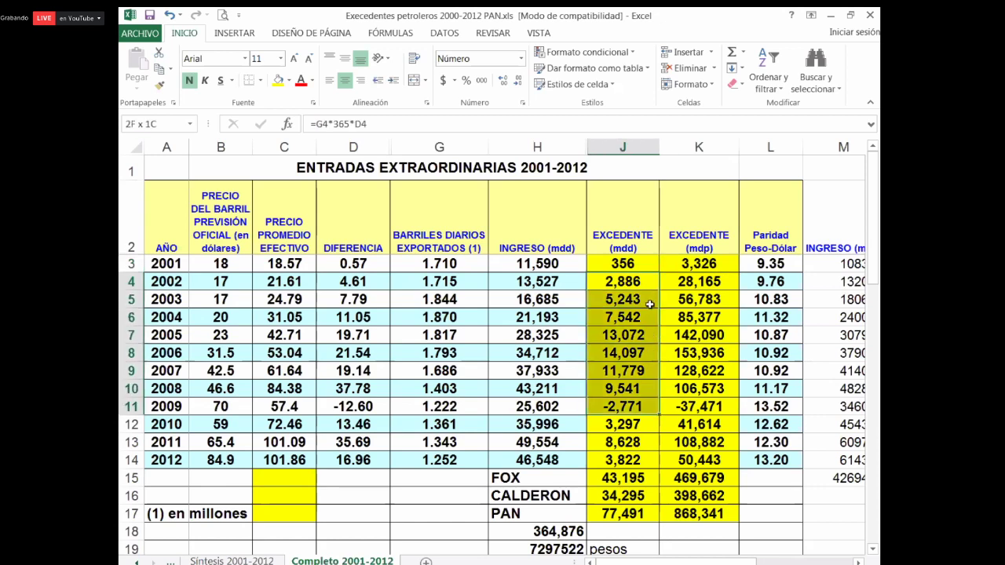
{"action": "key", "text": "shift+Down"}
{"action": "key", "text": "shift+Down"}
{"action": "key", "text": "shift+Down"}
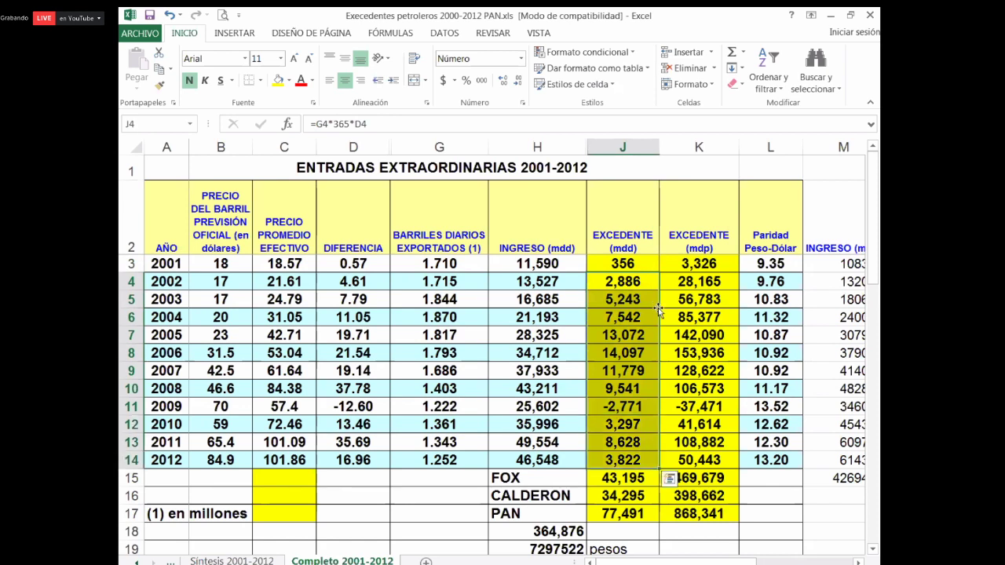
Review the dollar surplus column from 2004 down to the FOX total and its sum formula in J15.
{"action": "left_click", "coordinate": [658, 316]}
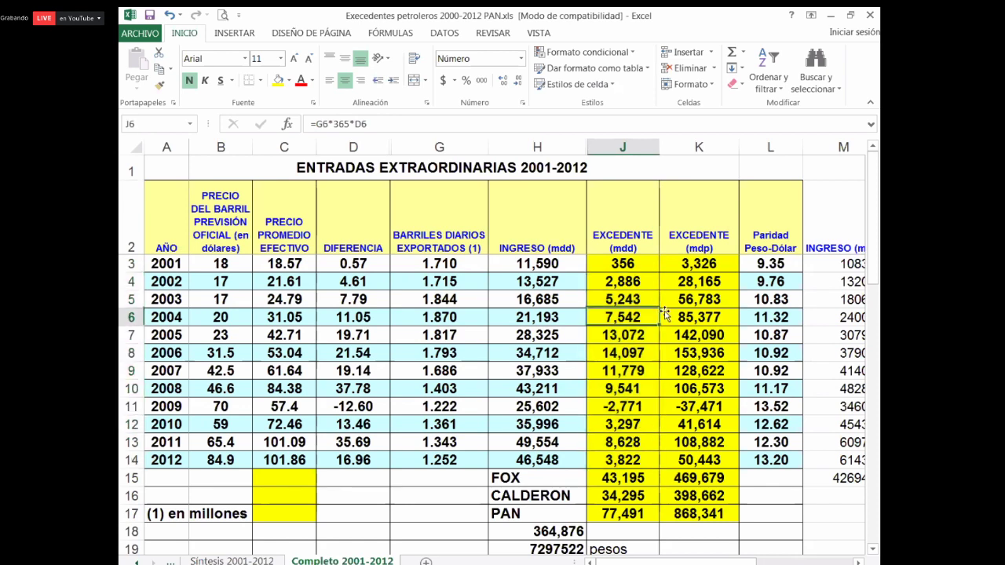
{"action": "key", "text": "Down"}
{"action": "key", "text": "Down"}
{"action": "key", "text": "Down"}
{"action": "key", "text": "Down"}
{"action": "key", "text": "Down"}
{"action": "key", "text": "Down"}
{"action": "key", "text": "Down"}
{"action": "key", "text": "Down"}
{"action": "key", "text": "Down"}
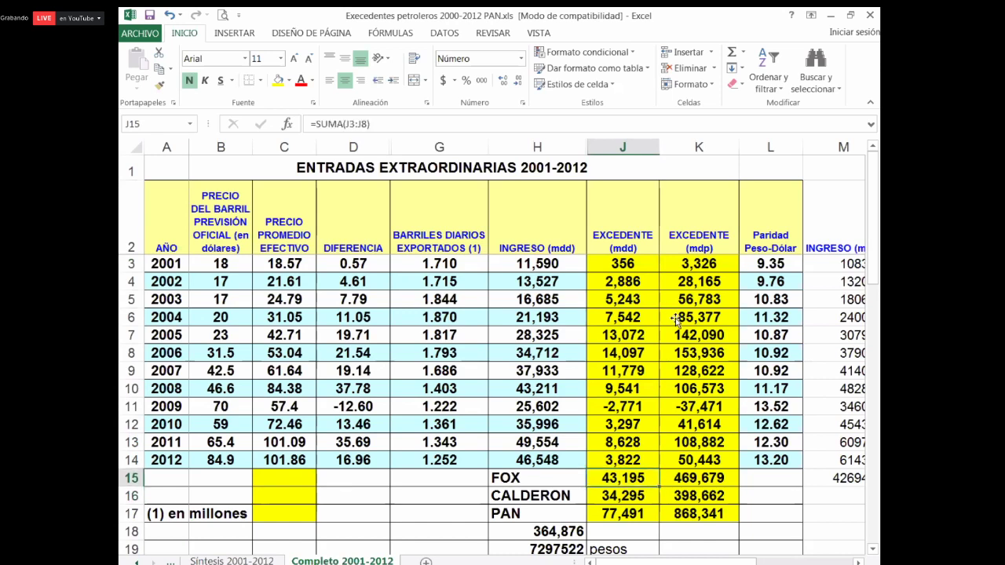
{"action": "key", "text": "shift+Down"}
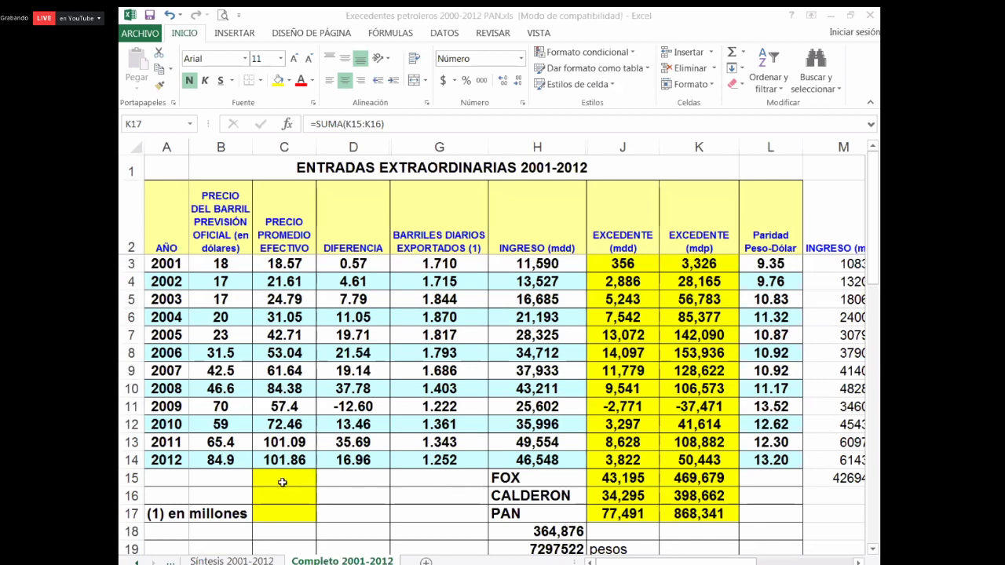
Check the formula behind the peso amount in H19 below the surplus totals.
{"action": "key", "text": "Down"}
{"action": "key", "text": "Down"}
{"action": "key", "text": "Left"}
{"action": "key", "text": "Left"}
{"action": "scroll", "coordinate": [292, 444], "scroll_direction": "up", "scroll_amount": 1}
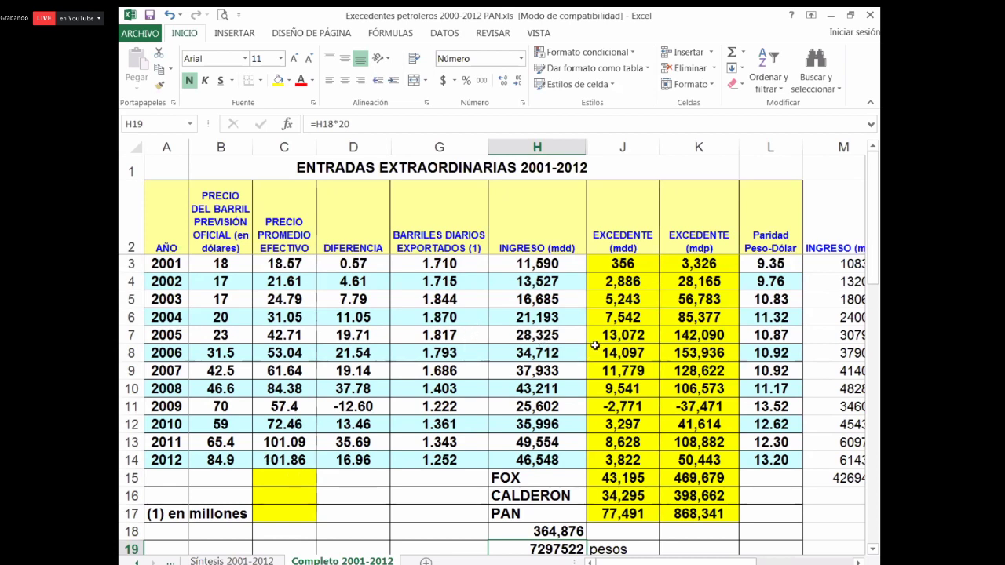
Switch to Refinacion en MX.pptx in PowerPoint, start the slide show from slide 24 and reveal its line about increasing refining capacity.
{"action": "scroll", "coordinate": [540, 334], "scroll_direction": "down", "scroll_amount": 4}
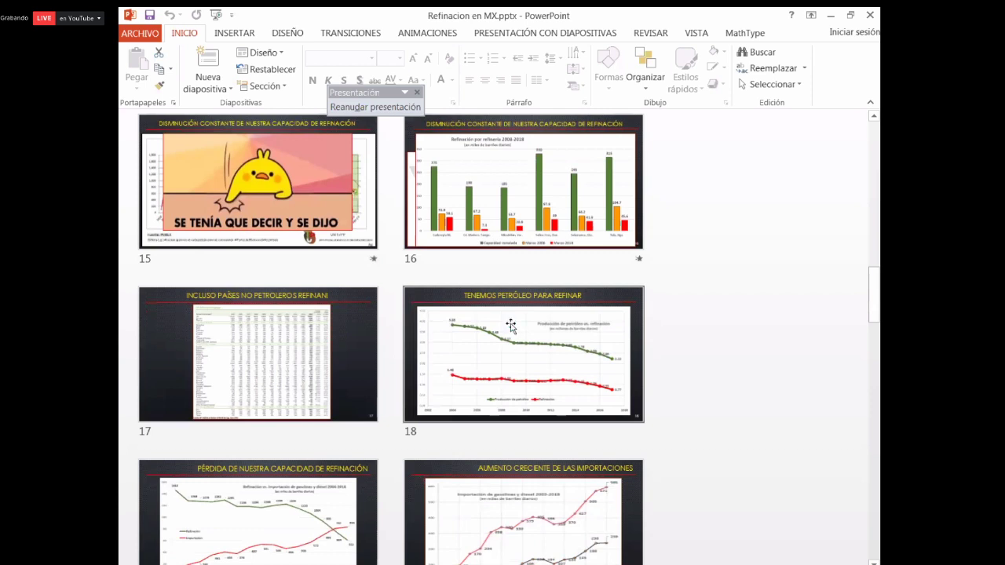
{"action": "scroll", "coordinate": [571, 339], "scroll_direction": "down", "scroll_amount": 3}
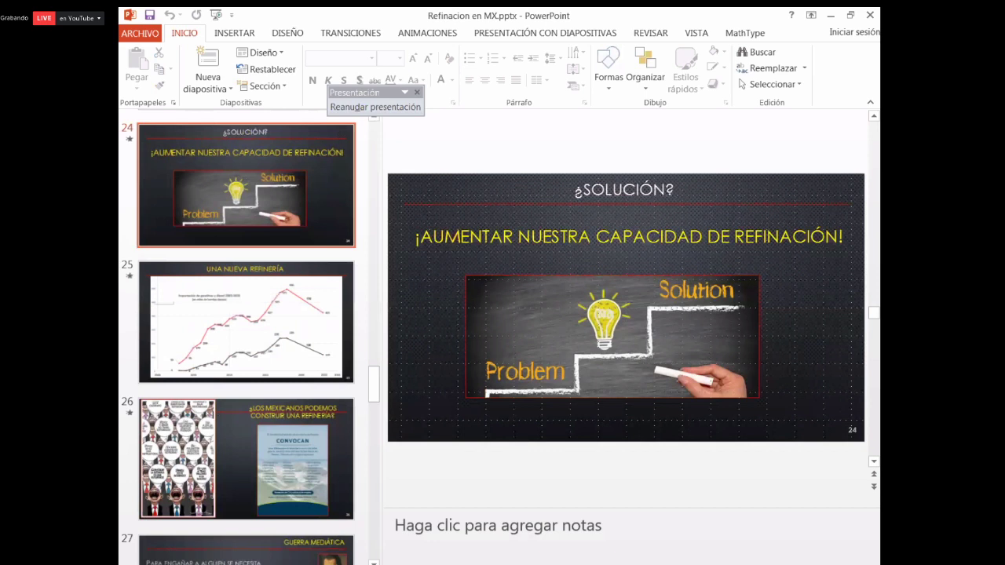
{"action": "key", "text": "shift+F5"}
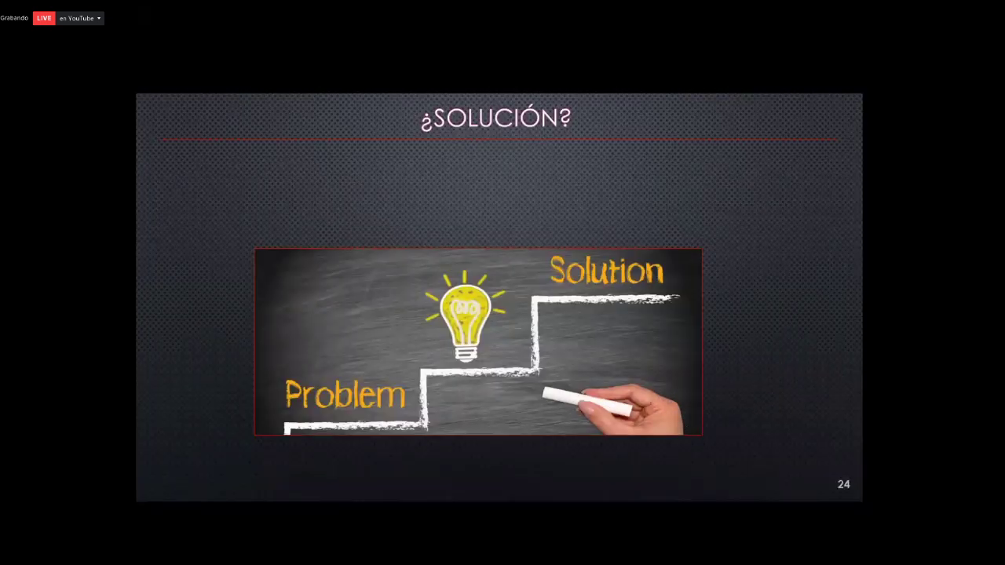
{"action": "key", "text": "Right"}
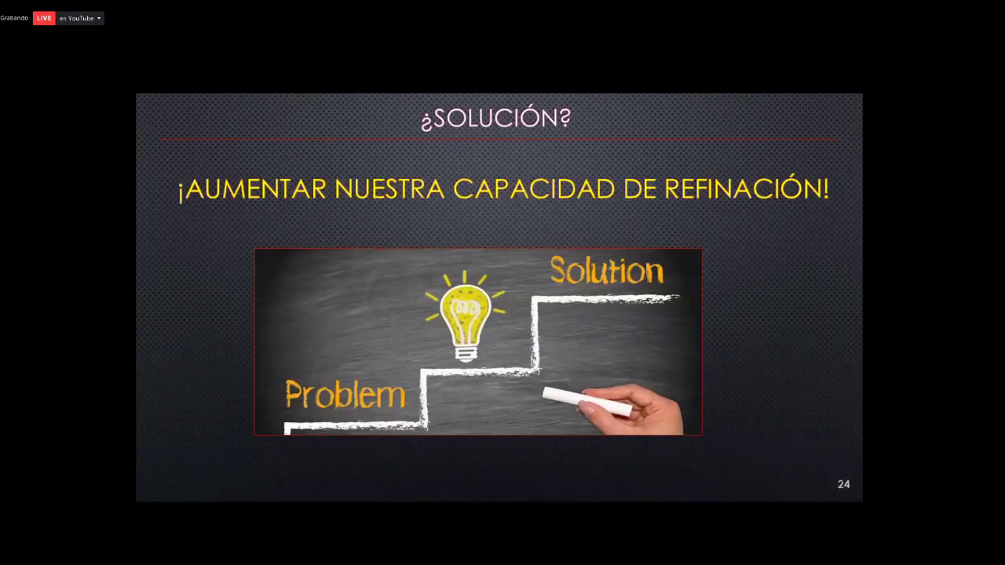